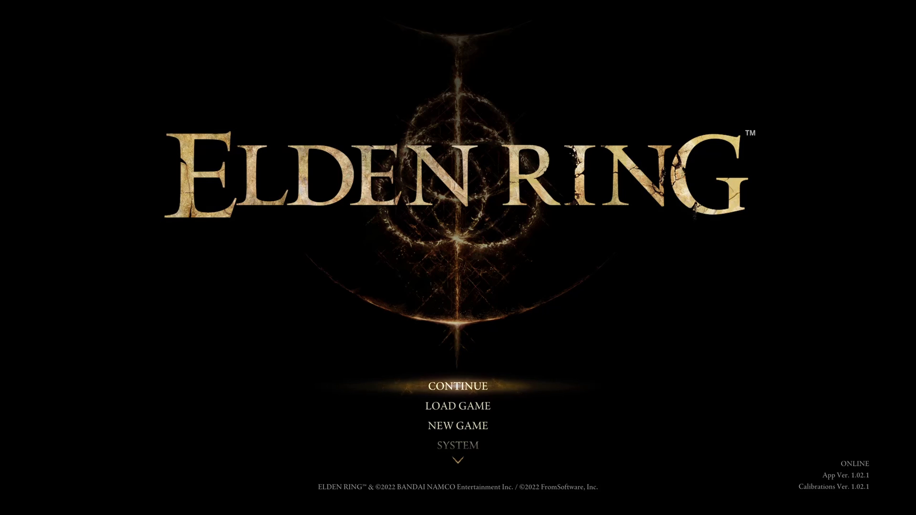
- In Elden Ring's System settings, open Graphics > Advanced Settings to see mostly Medium and Low quality levels
key("Down")
key("Down")
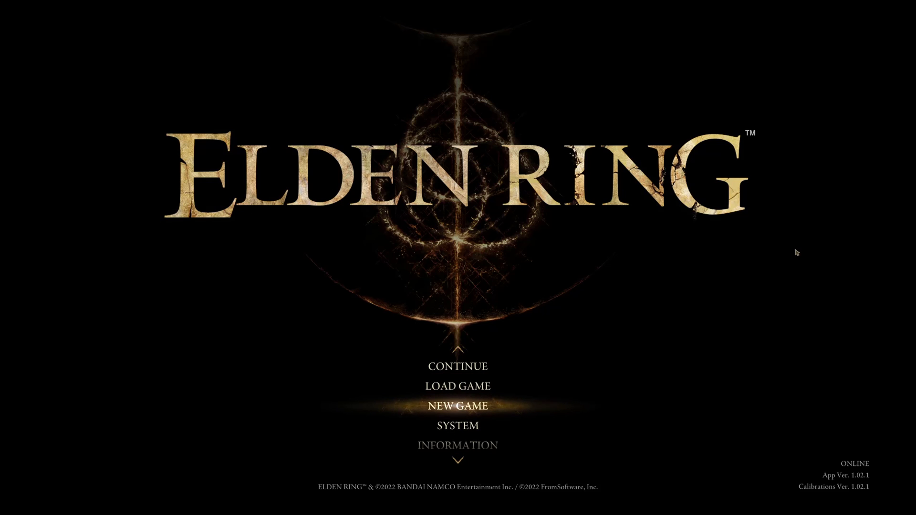
key("Down")
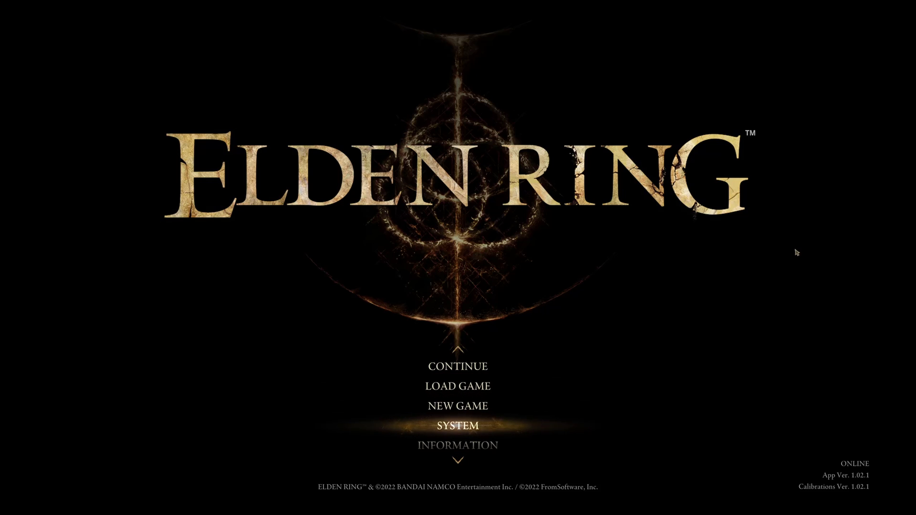
key("Return")
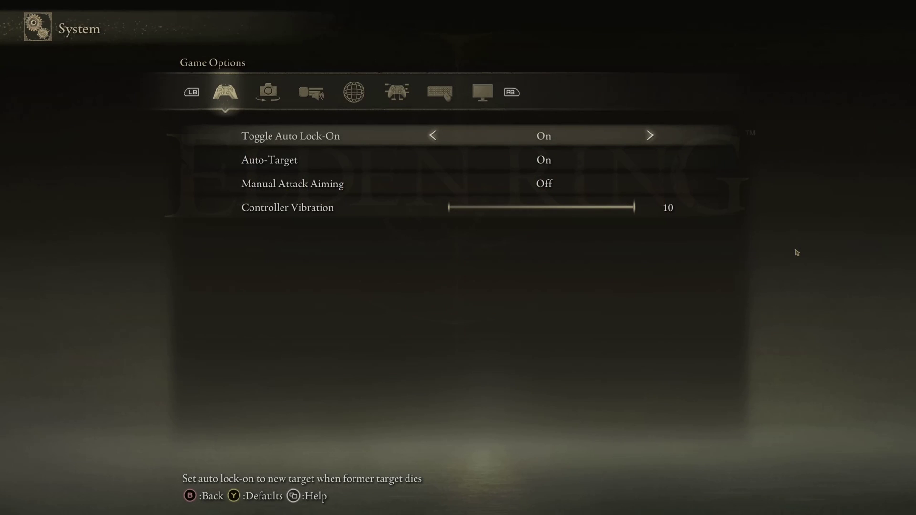
key("e")
key("e")
key("e")
key("e")
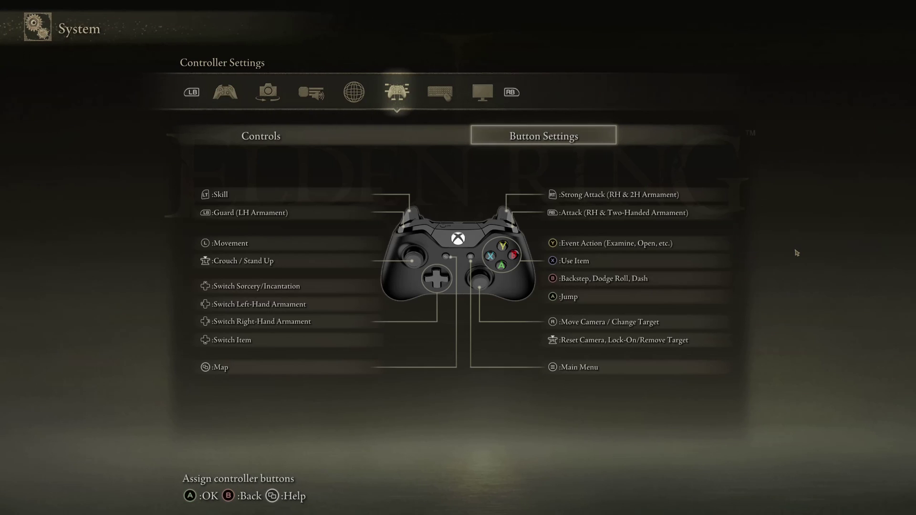
key("e")
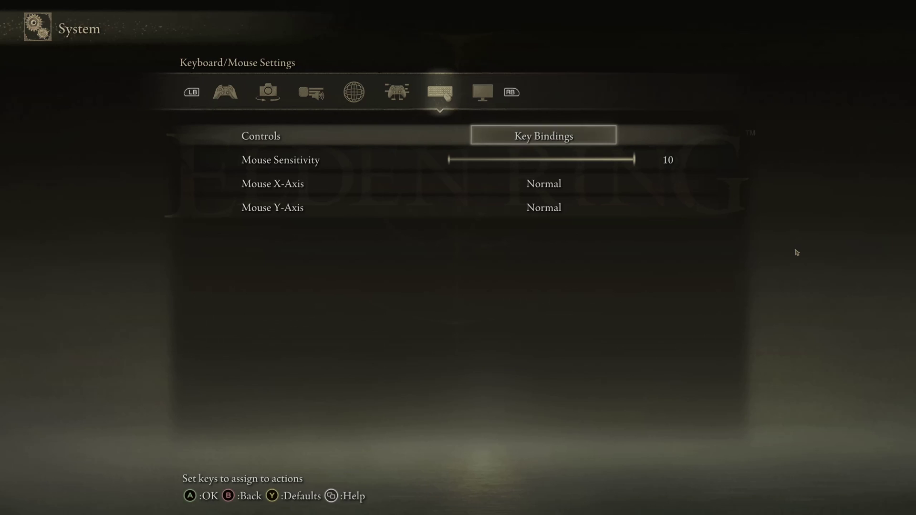
key("e")
key("Down")
key("Down")
key("Down")
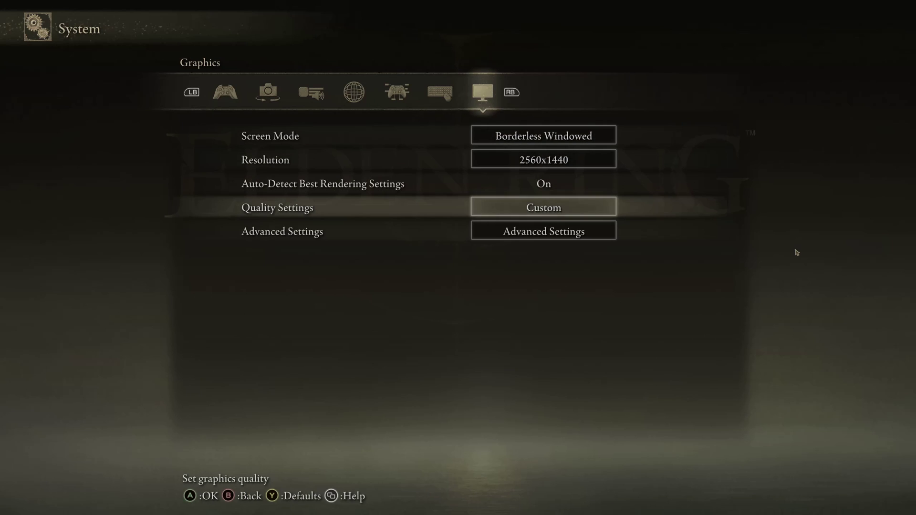
key("Down")
key("Return")
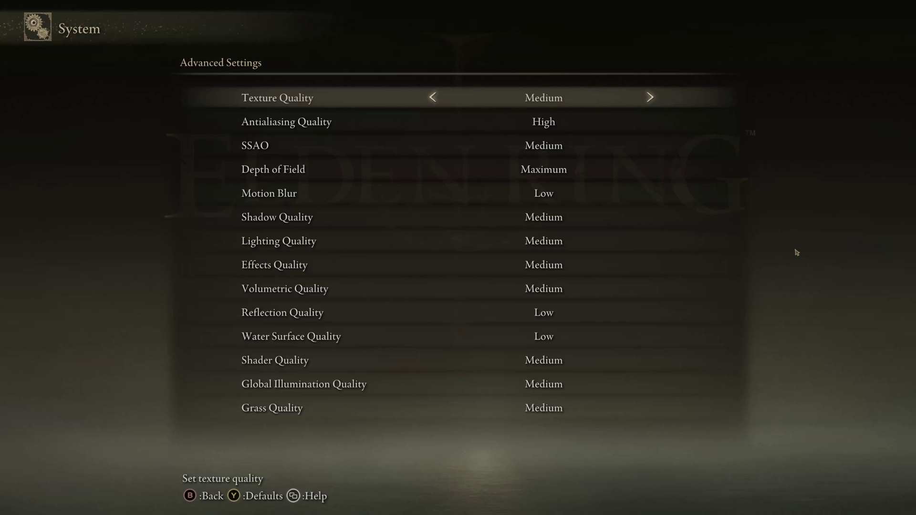
- Recheck the advanced quality list, then return to the main Graphics options
key("Escape")
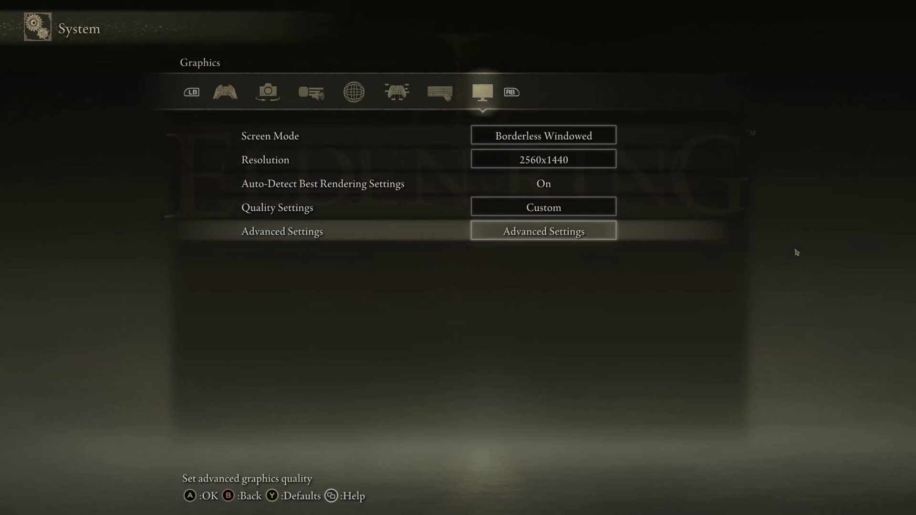
key("Return")
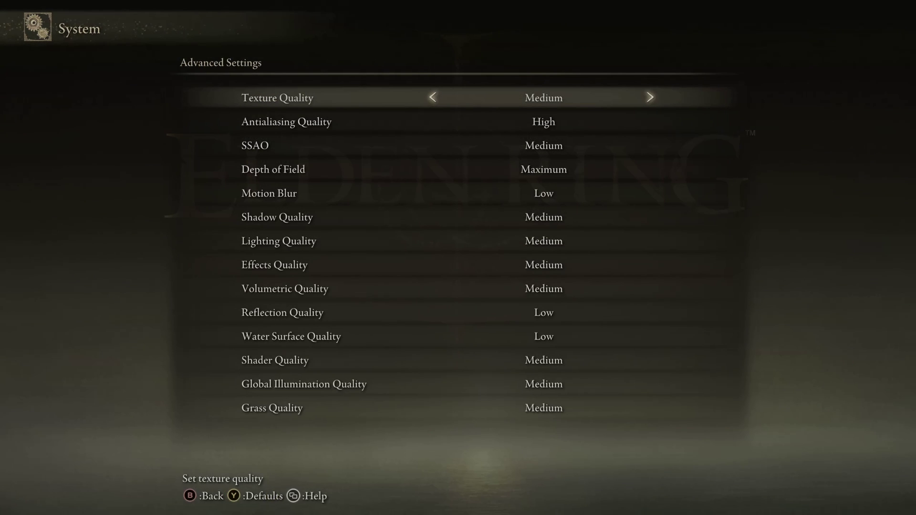
key("Escape")
key("Up")
key("Up")
key("Up")
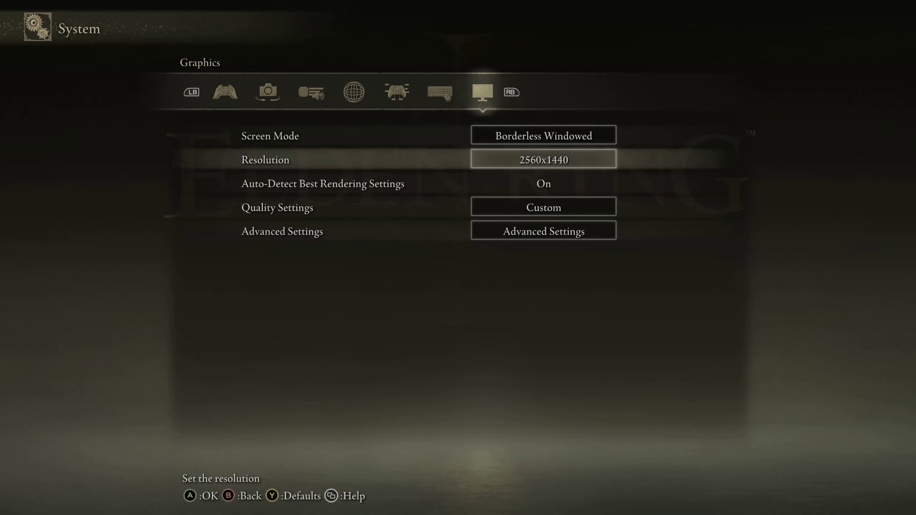
key("Down")
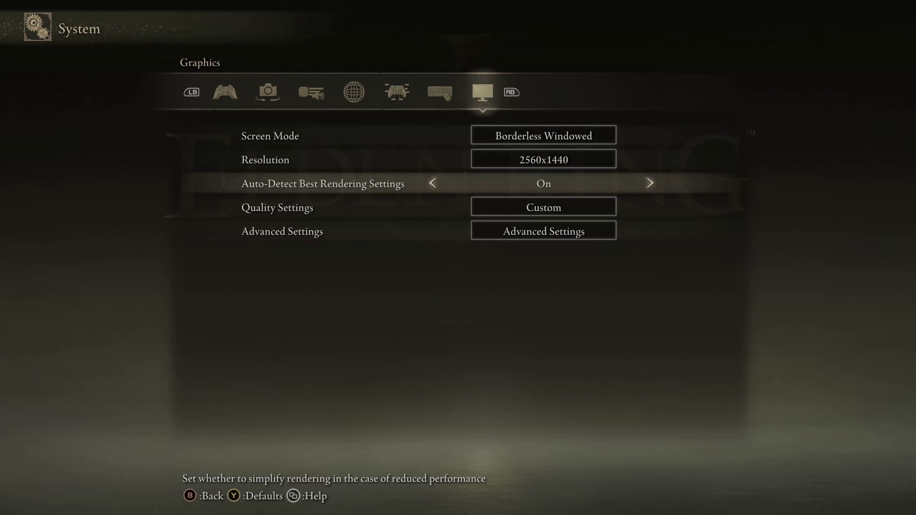
key("Down")
key("Down")
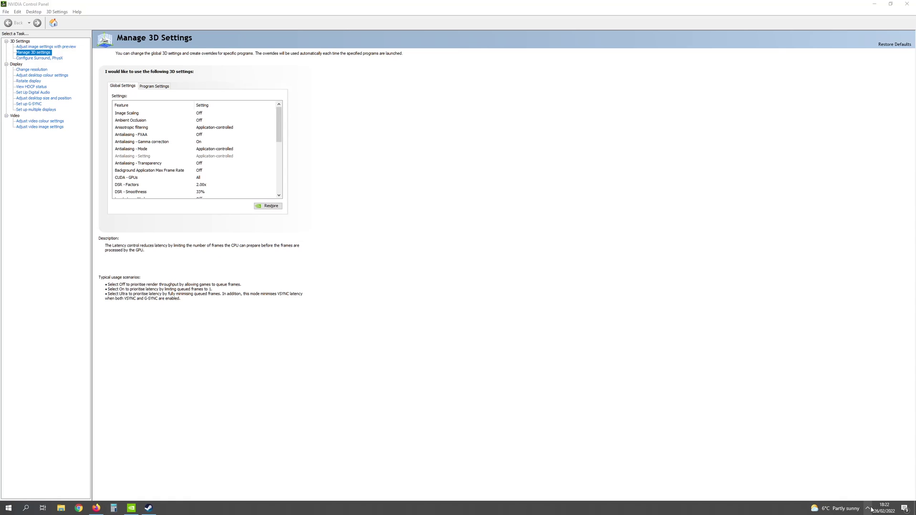
- Launch NVIDIA Control Panel from the hidden NVIDIA tray icon
left_click(868, 509)
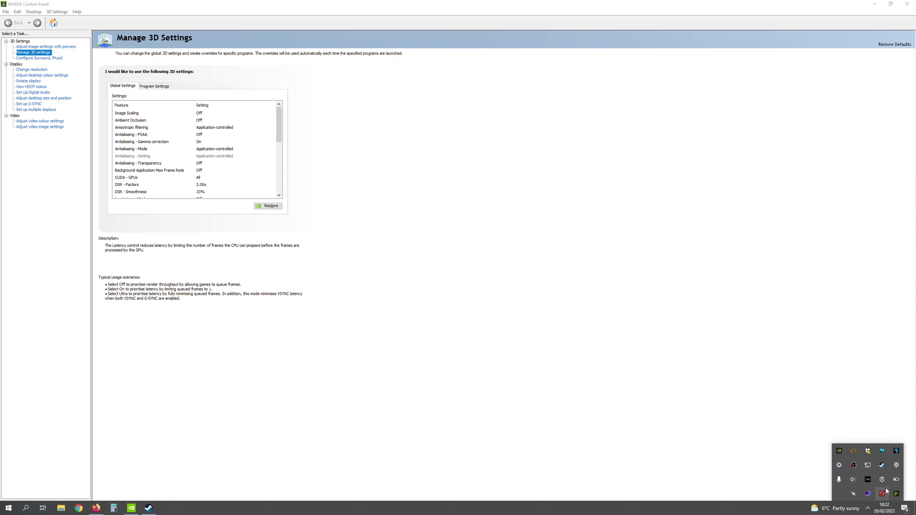
right_click(840, 452)
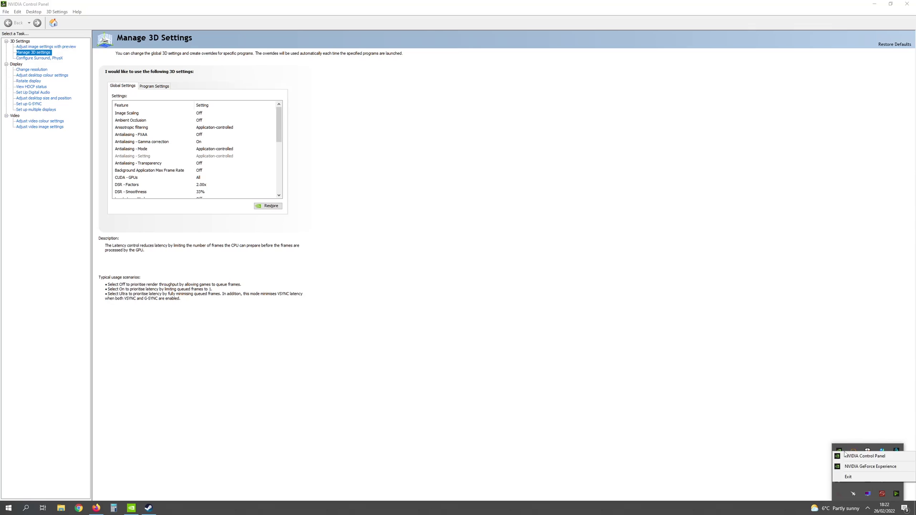
left_click(869, 459)
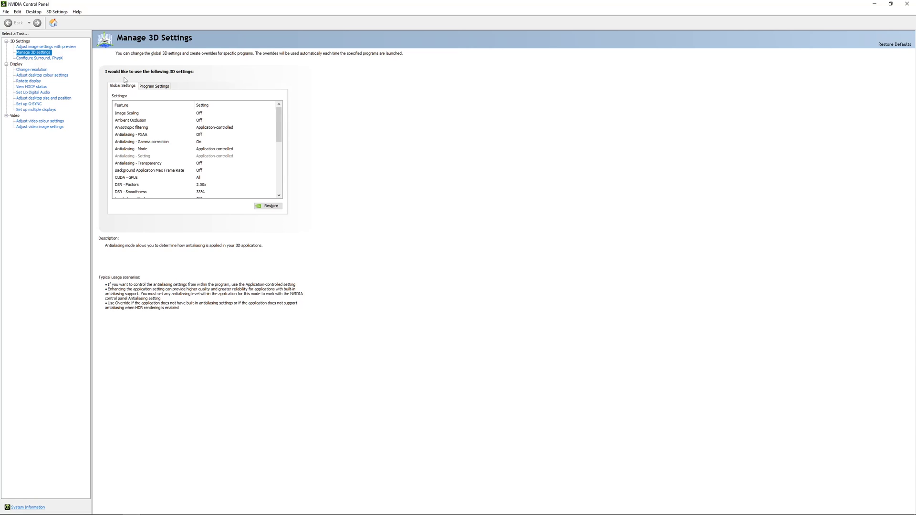
- Open Program Settings and check Elden Ring's Max Frame Rate option against the global settings
left_click(163, 89)
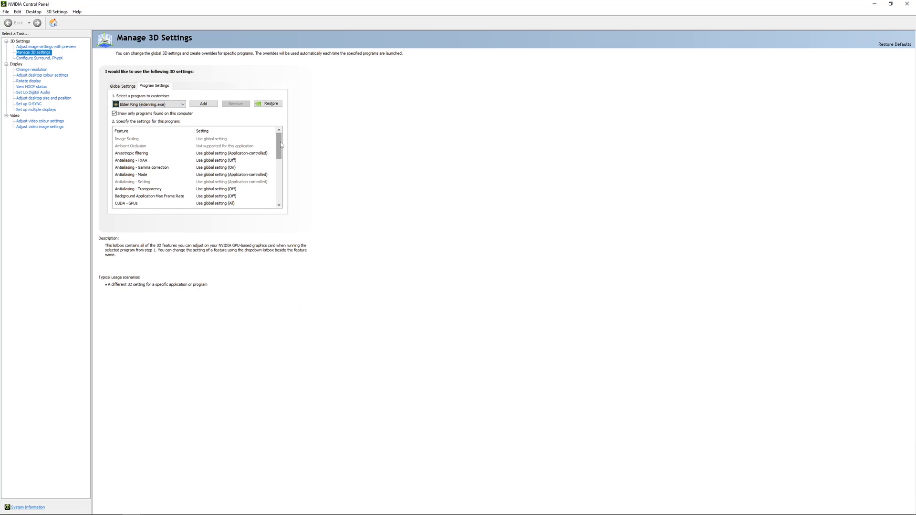
left_click_drag(280, 146, 281, 163)
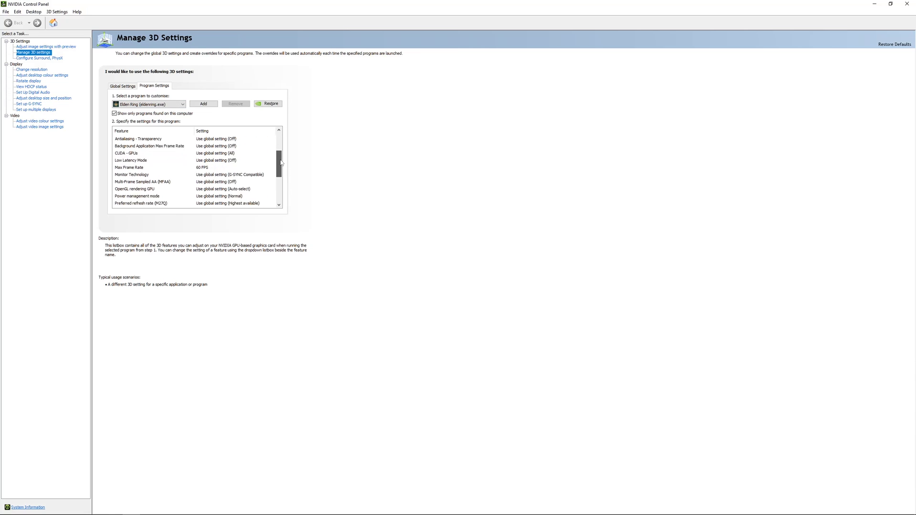
left_click(206, 169)
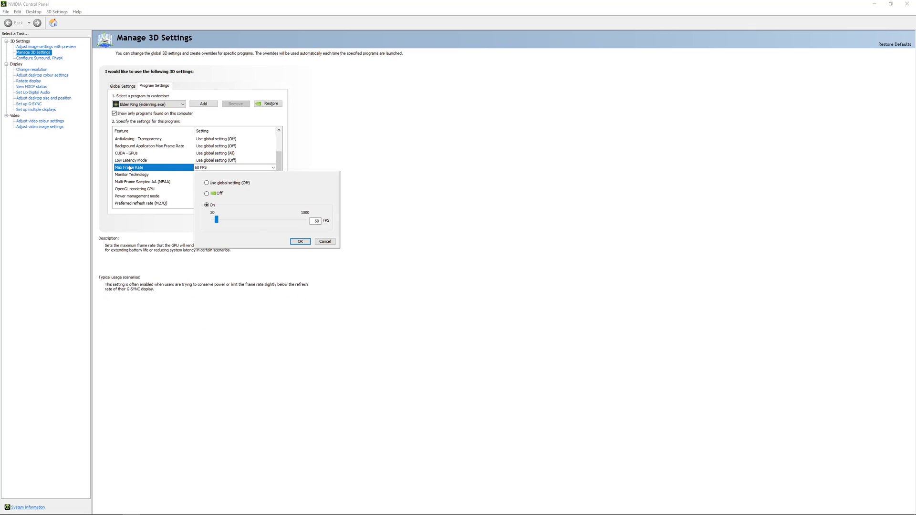
left_click(124, 86)
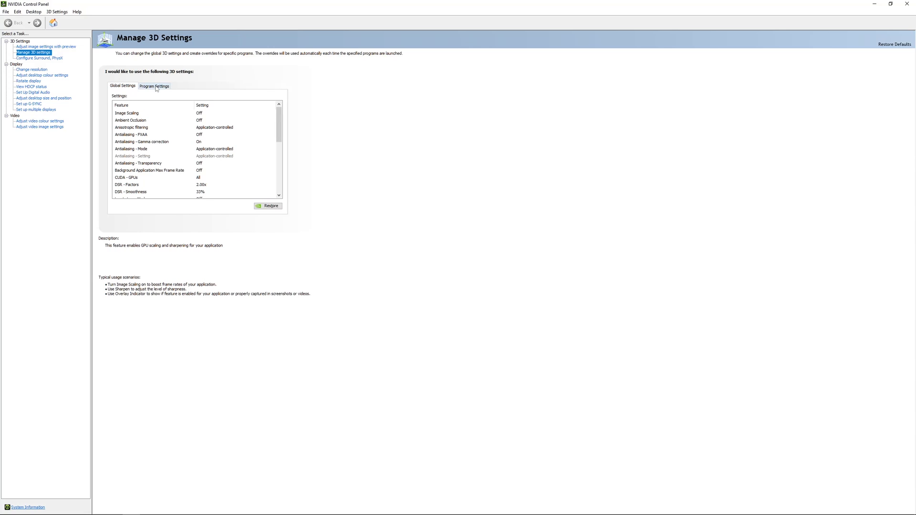
left_click(156, 87)
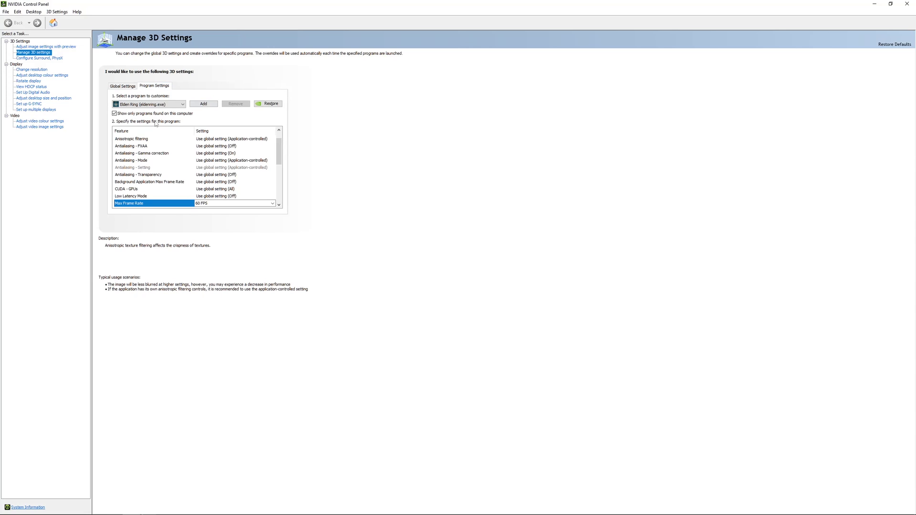
- Confirm Elden Ring's Max Frame Rate stays at 60 FPS, then search Windows for 'game mode'
left_click(165, 106)
left_click(165, 106)
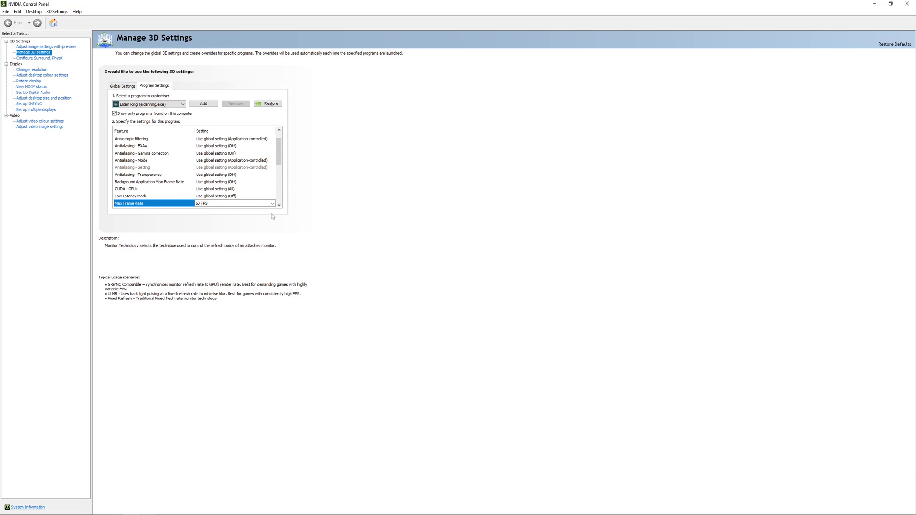
left_click(272, 204)
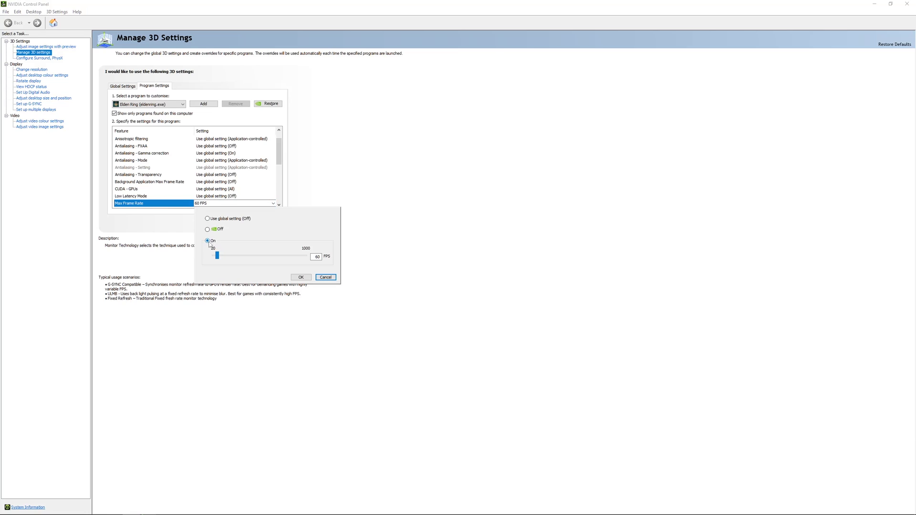
left_click(324, 278)
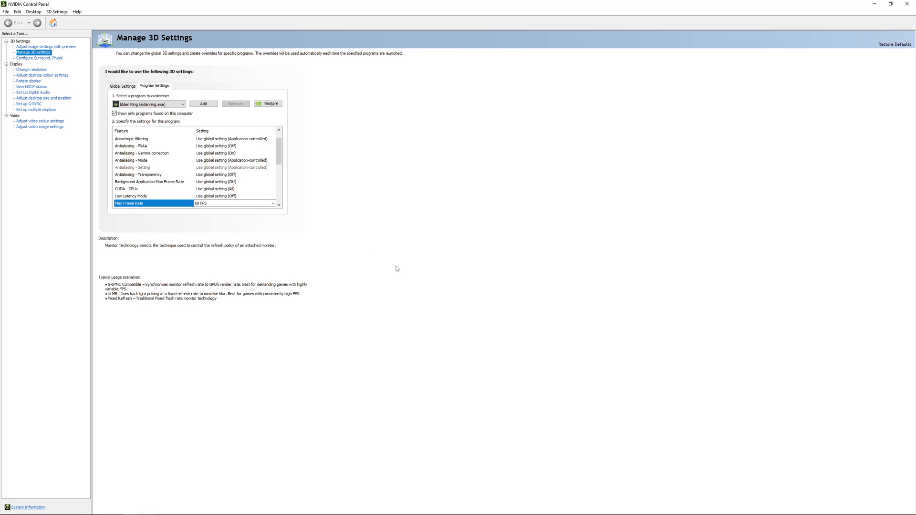
left_click(26, 508)
type("game mode")
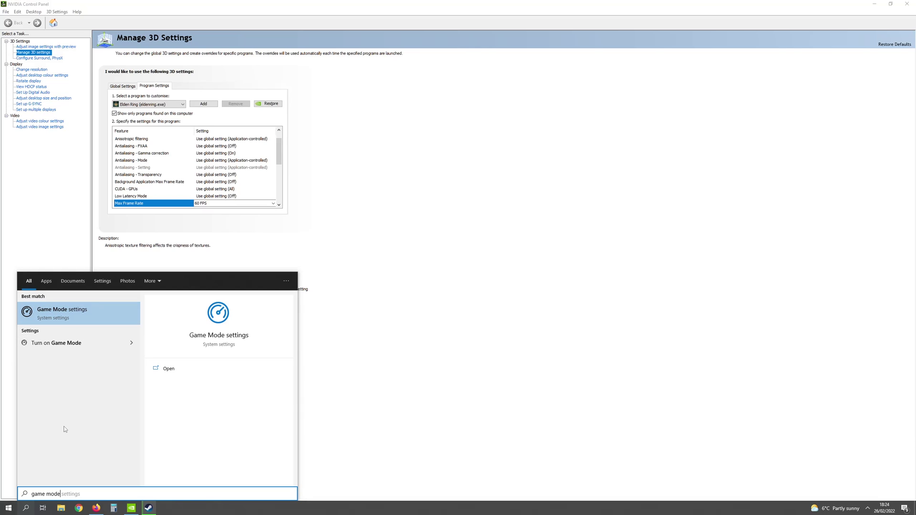
- Open the Game Mode settings page and confirm Game Mode is Off
left_click(67, 316)
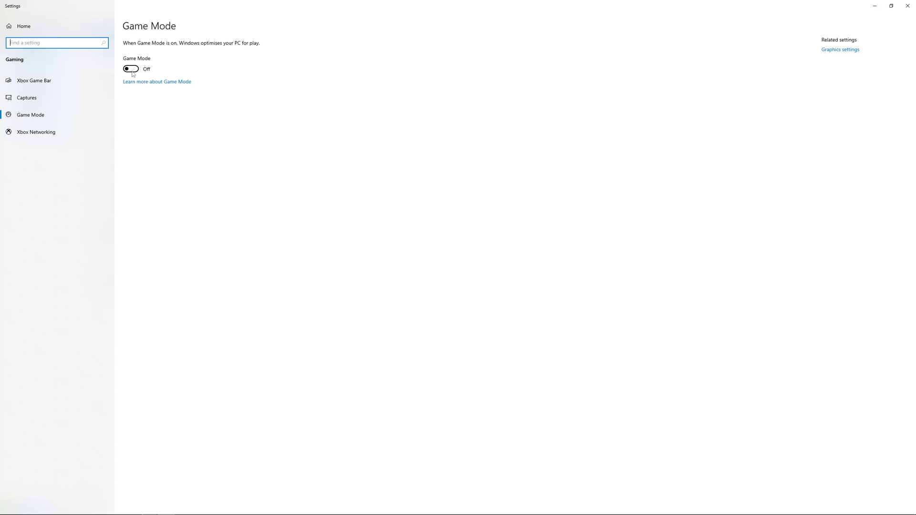
- Go to the Xbox Game Bar page and confirm Xbox Game Bar is switched Off
left_click(31, 81)
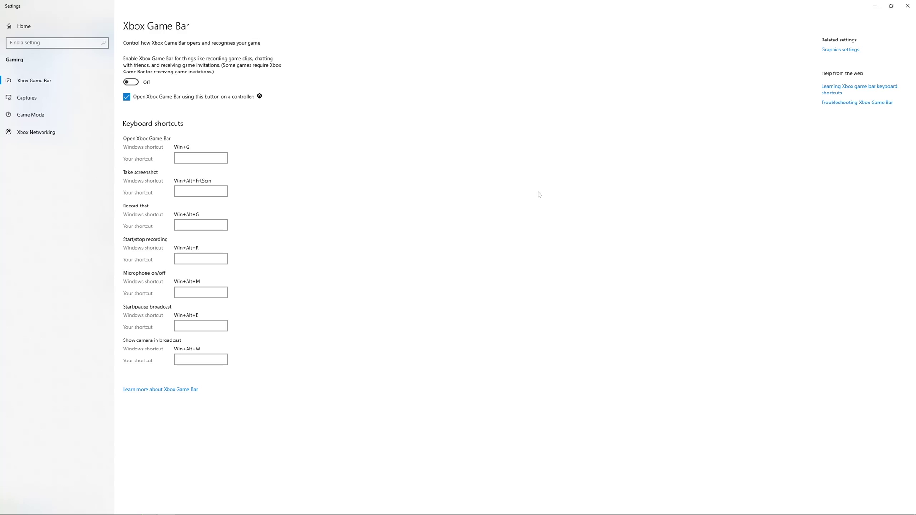
- In Steam, read Elden Ring's 'A message about some performance issues in ELDEN RING' news post
key("alt+Tab")
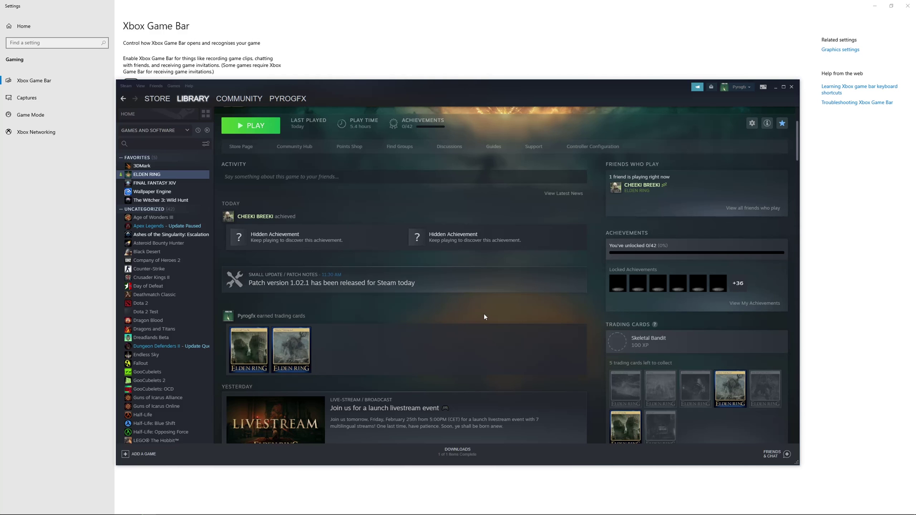
scroll(467, 308, "down", 3)
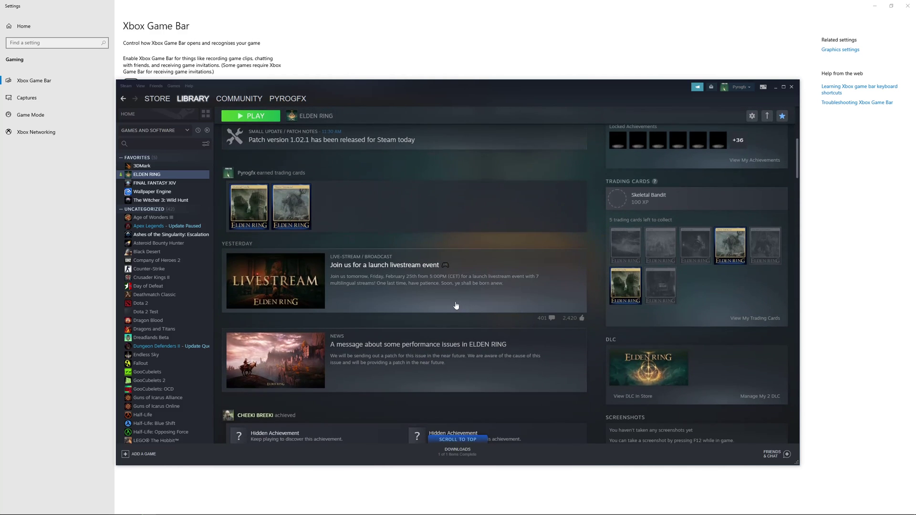
scroll(461, 308, "down", 1)
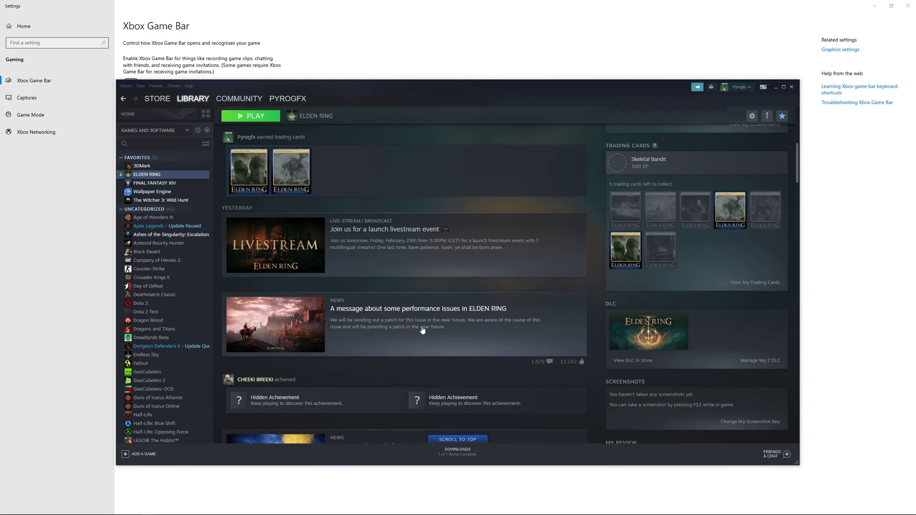
left_click(403, 313)
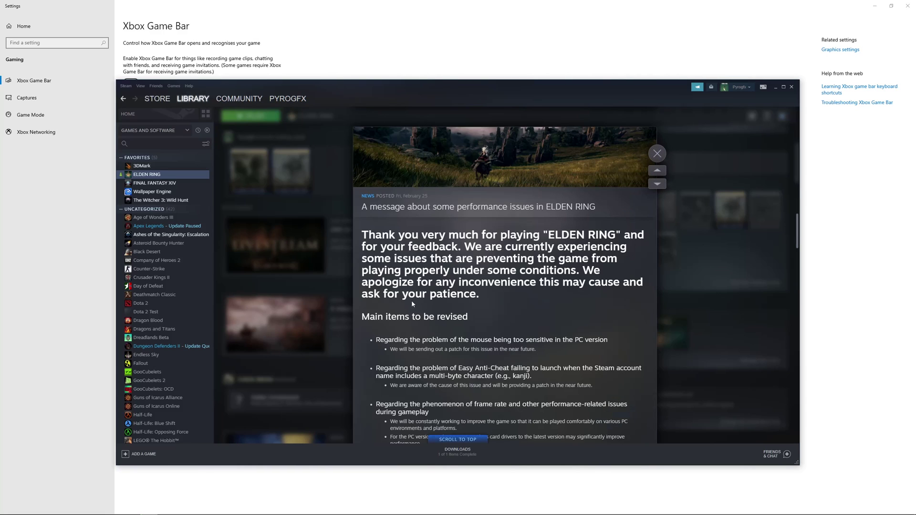
scroll(415, 292, "down", 1)
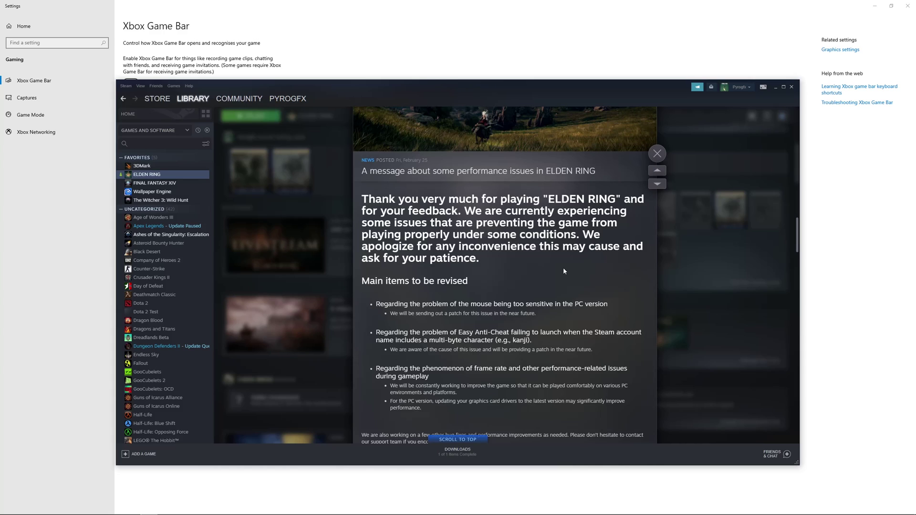
scroll(548, 265, "down", 1)
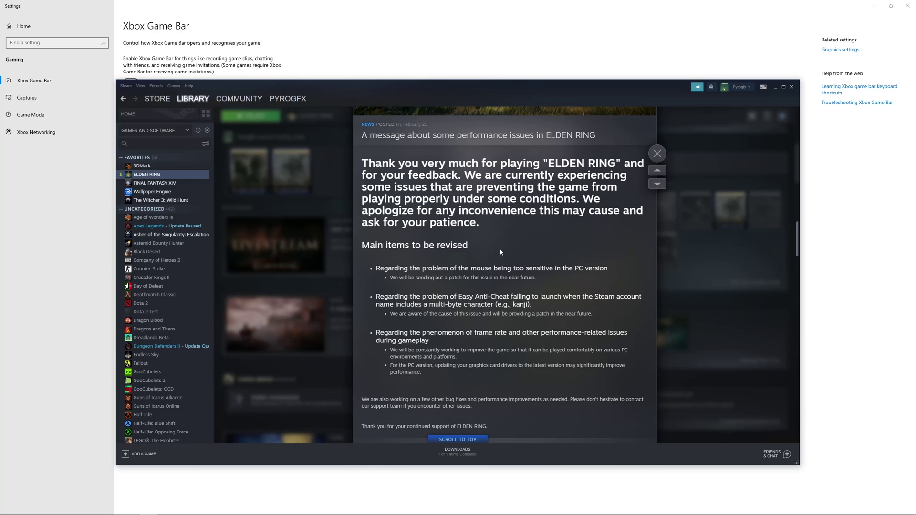
scroll(467, 257, "down", 2)
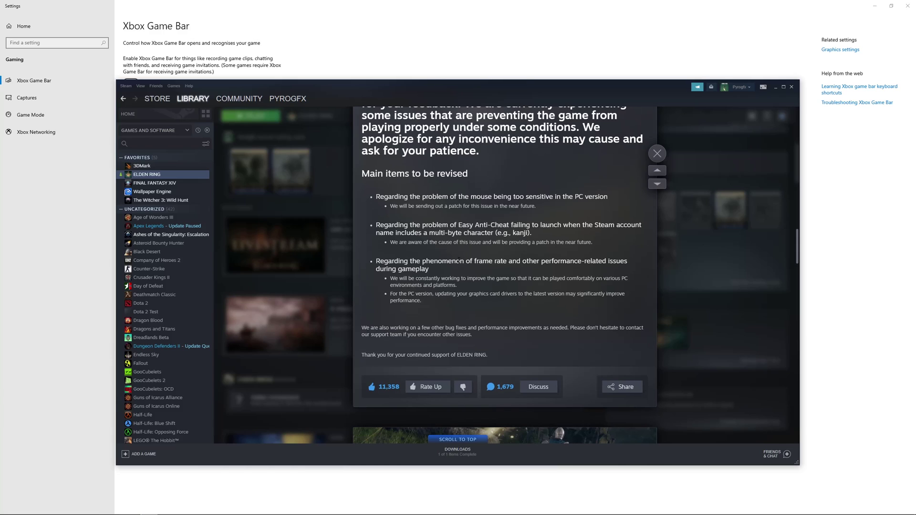
scroll(458, 261, "up", 1)
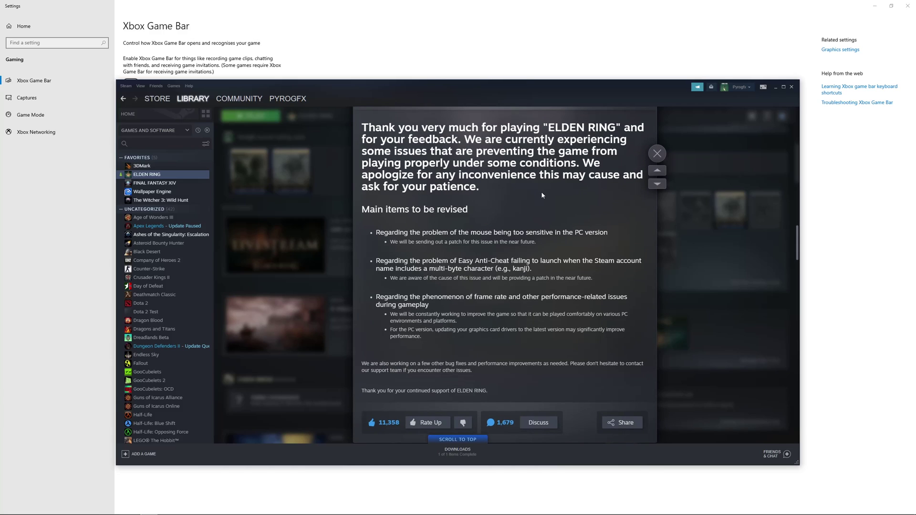